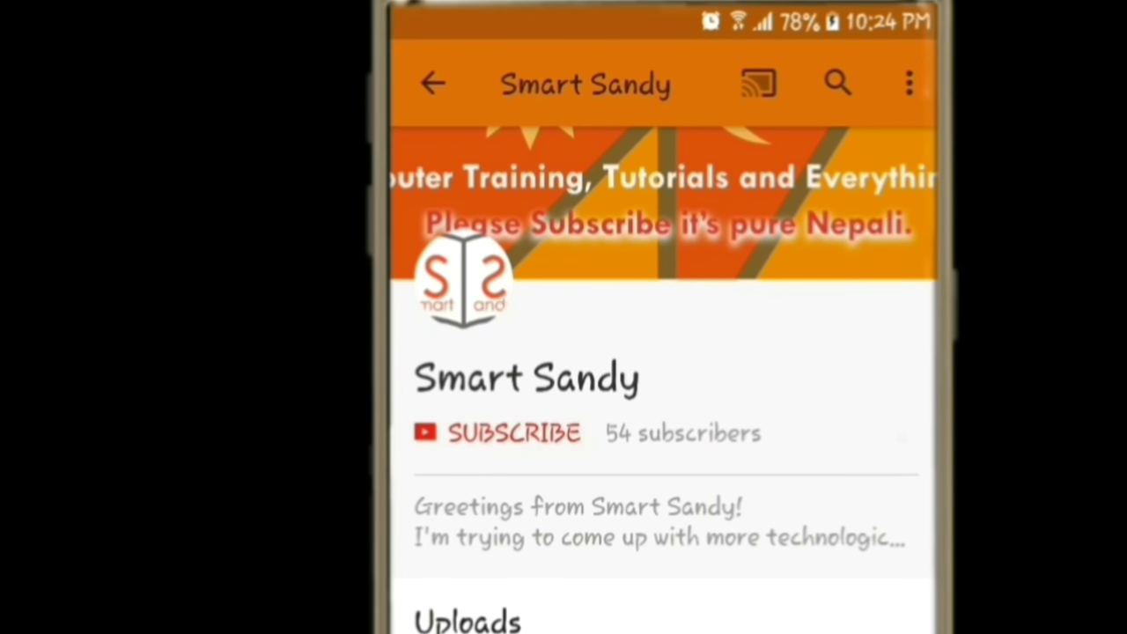
Subscribe to the tutorial's YouTube channel so it shows subscribed with notifications on.
left_click(519, 435)
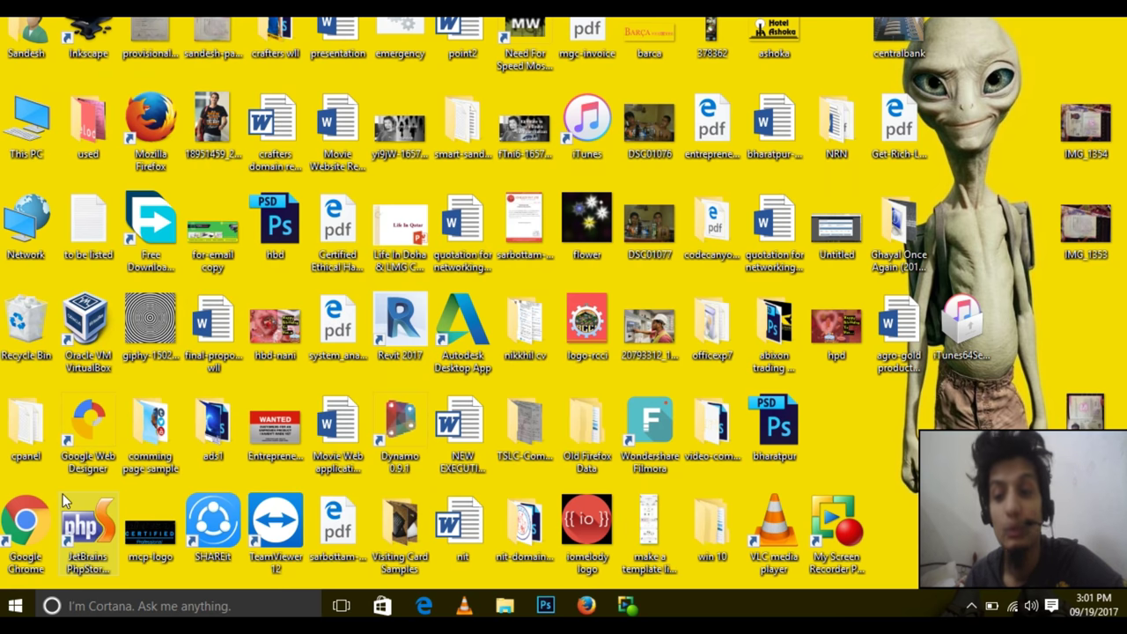
Launch Control Panel by running 'control' from the Run box.
right_click(23, 600)
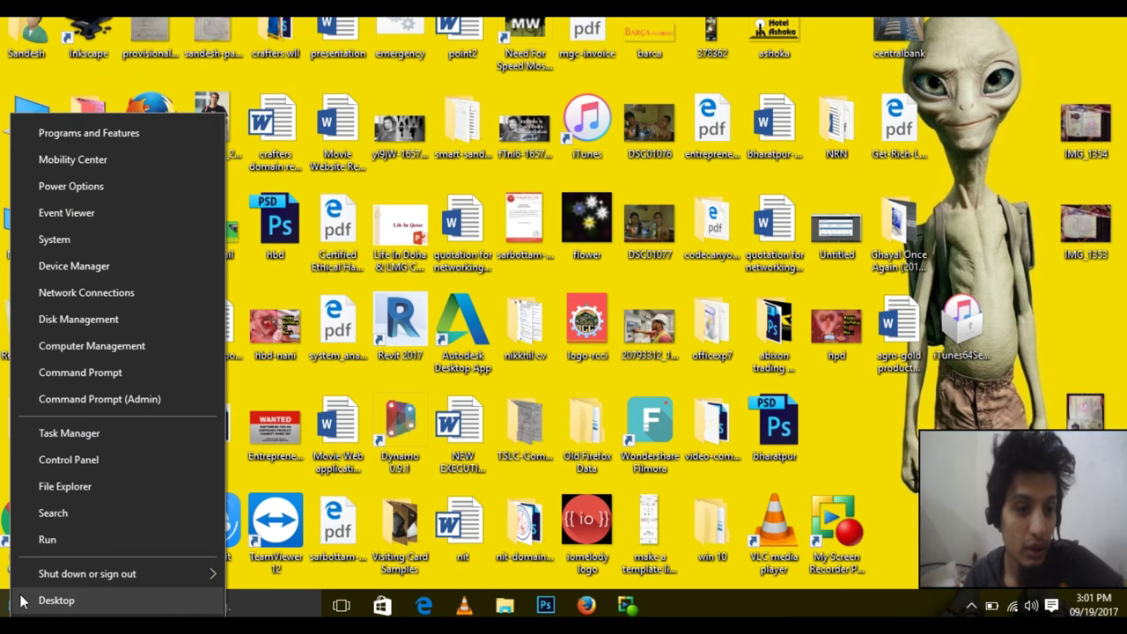
key("super")
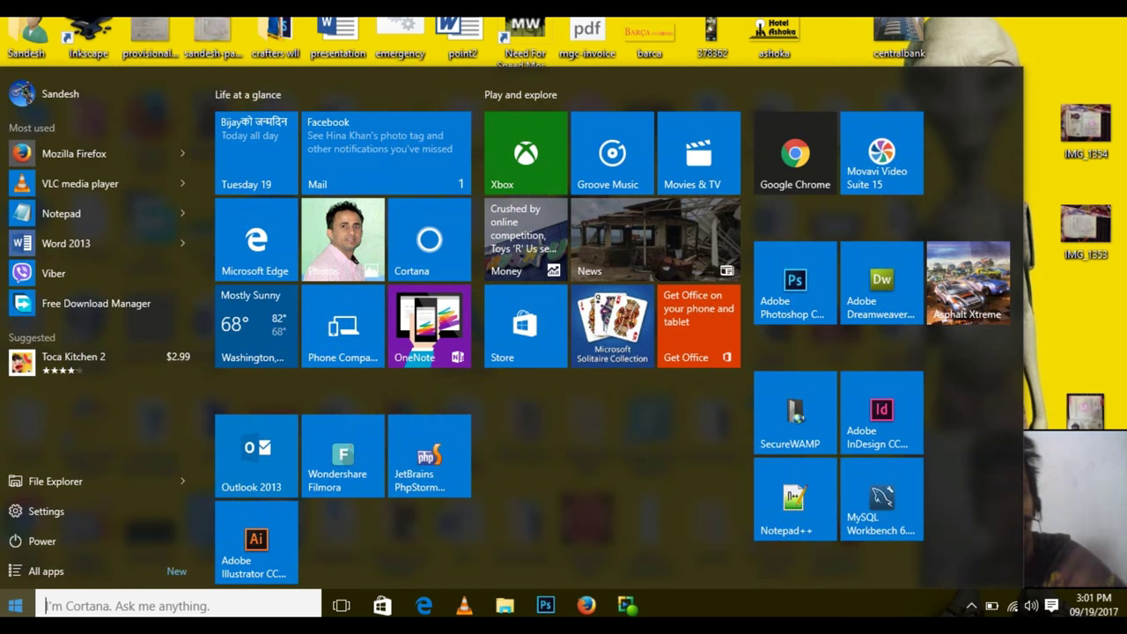
key("Escape")
right_click(18, 606)
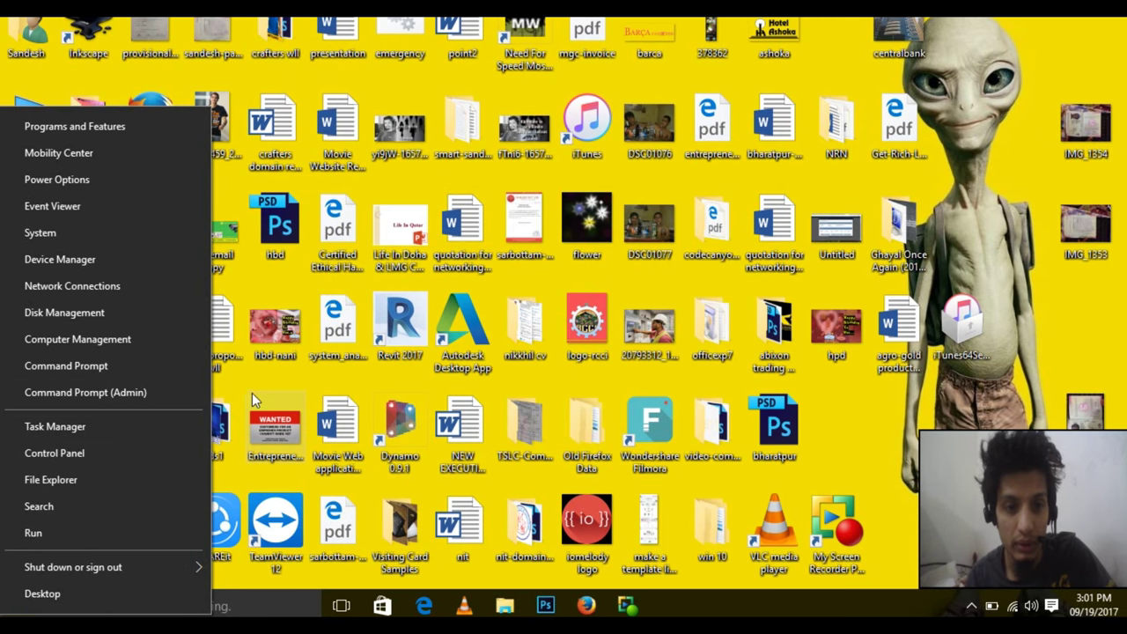
type("r")
type("c")
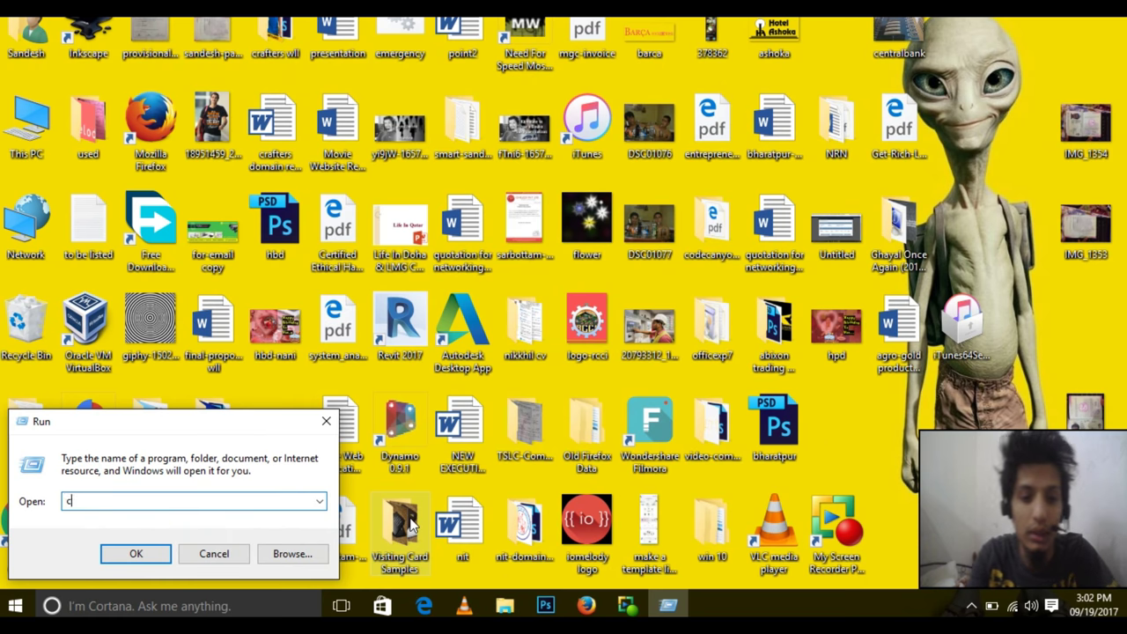
type("ontrol")
key("Return")
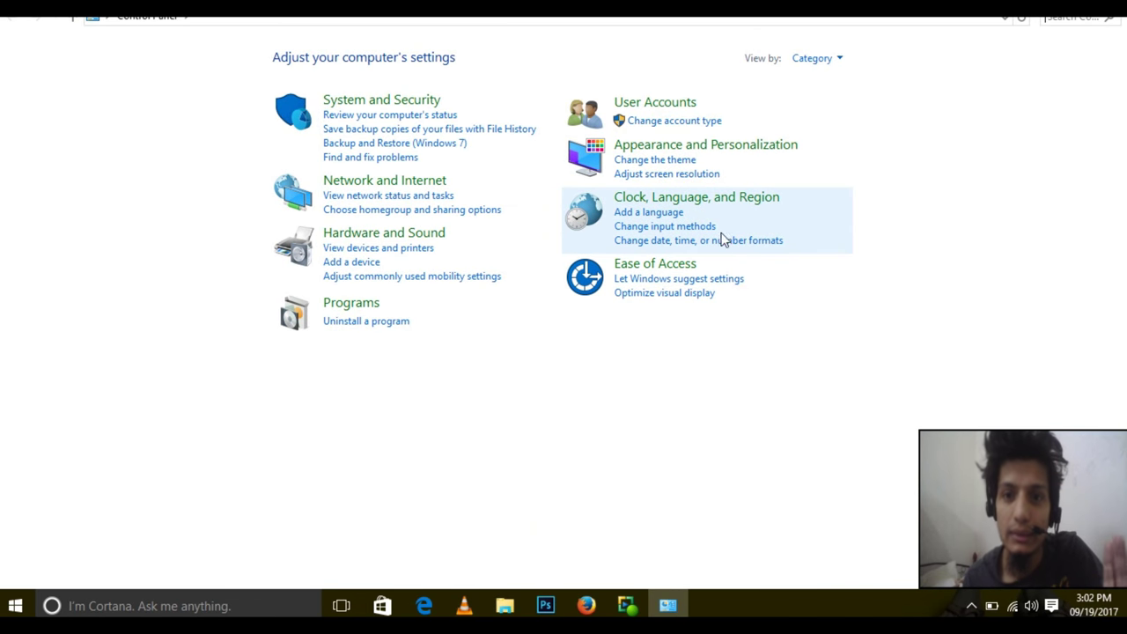
Go through Clock, Language, and Region to the Language page listing only English (United States).
left_click(649, 198)
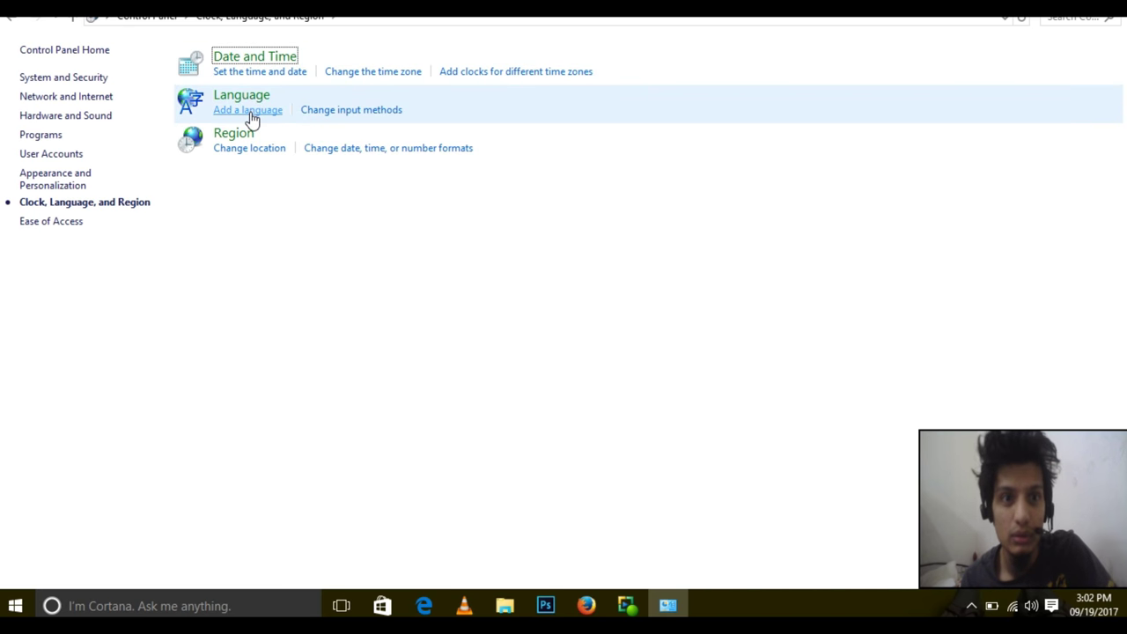
left_click(252, 115)
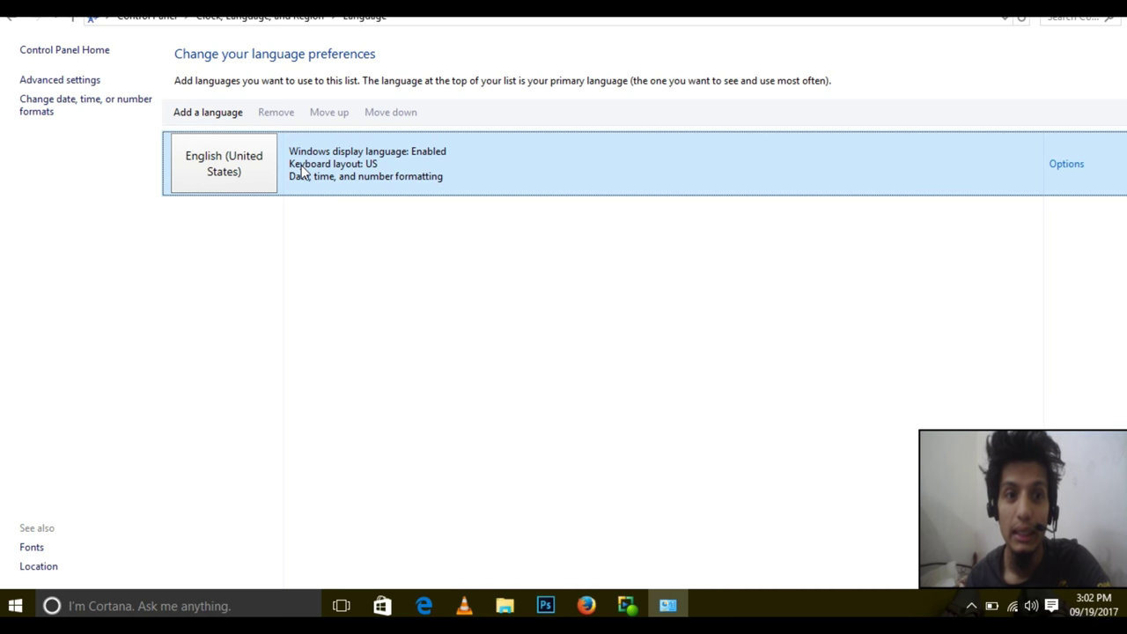
Open Add a language and browse the alphabetical catalogue from Afrikaans to Yoruba.
left_click(222, 116)
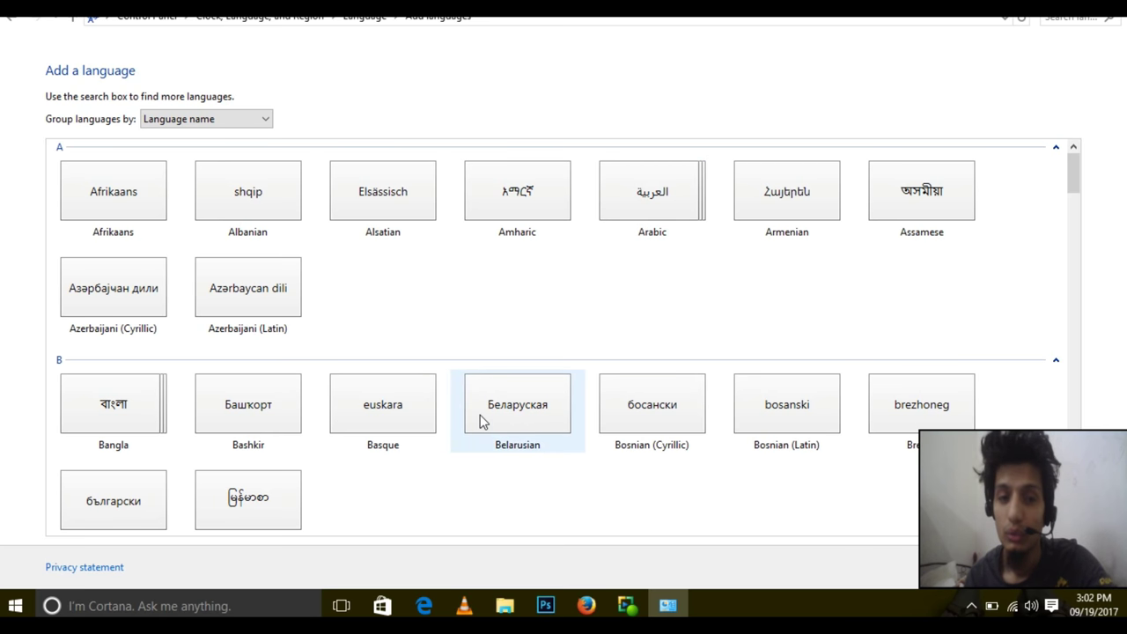
scroll(482, 421, "down", 10)
scroll(481, 421, "down", 5)
scroll(481, 421, "down", 2)
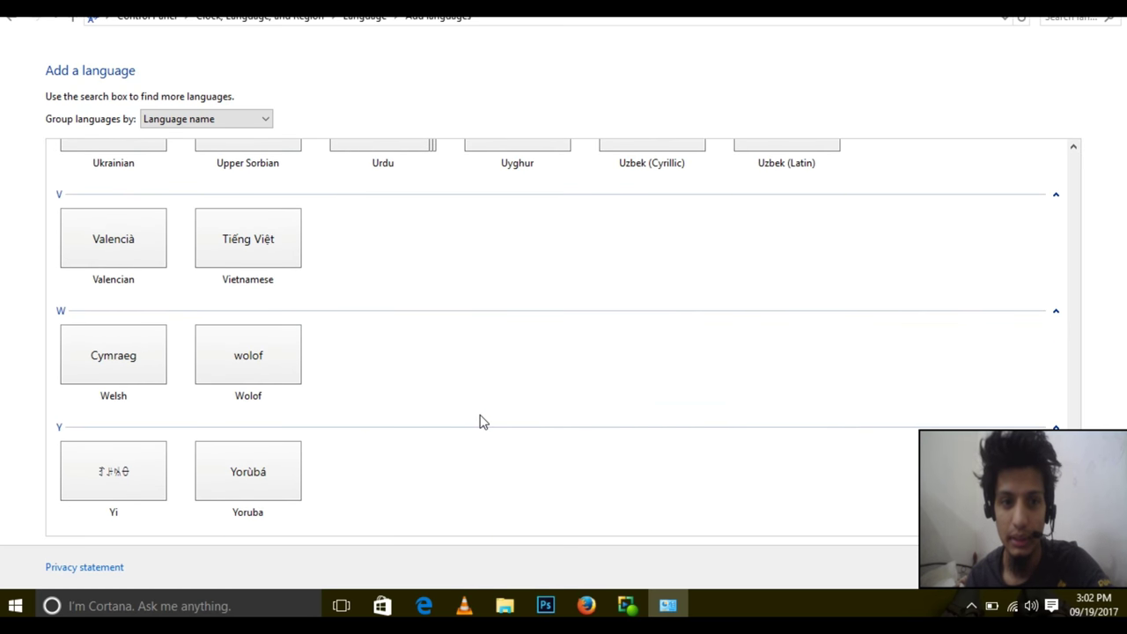
scroll(481, 420, "up", 4)
scroll(482, 420, "up", 6)
scroll(482, 421, "up", 4)
scroll(481, 421, "up", 3)
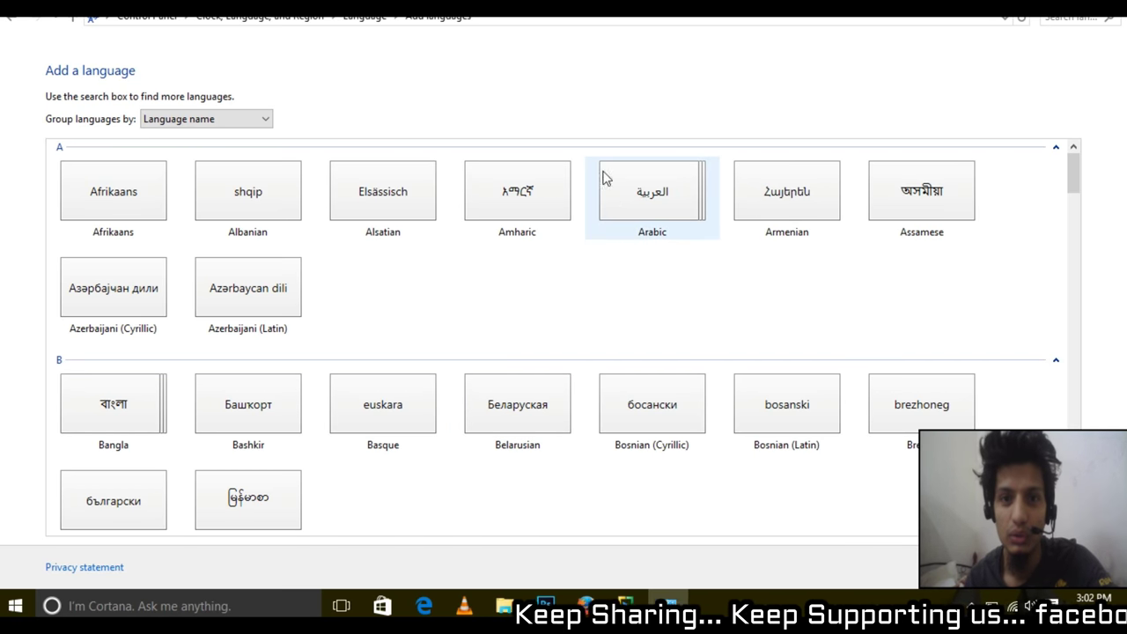
Add Arabic (Qatar), with the Arabic (101) keyboard, below English (United States).
double_click(649, 196)
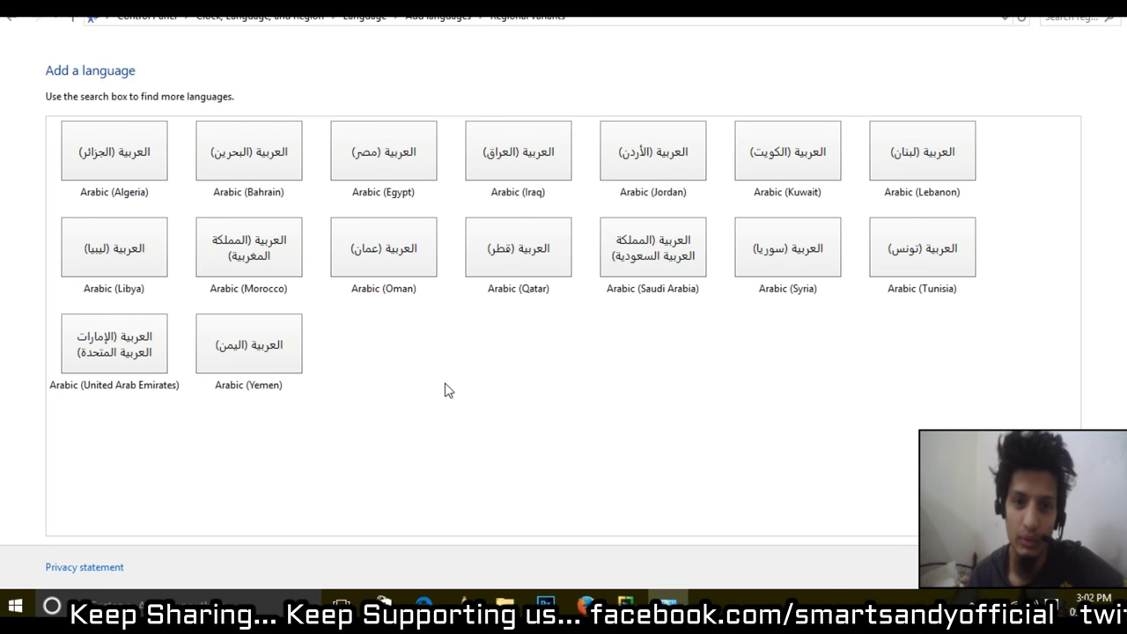
left_click(508, 254)
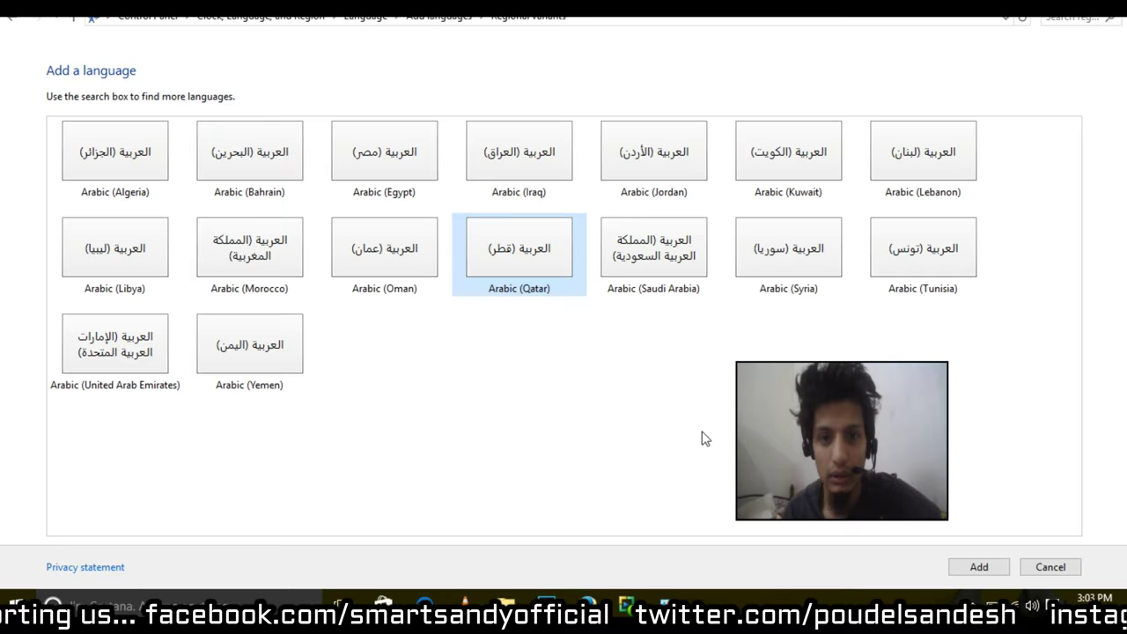
left_click(994, 572)
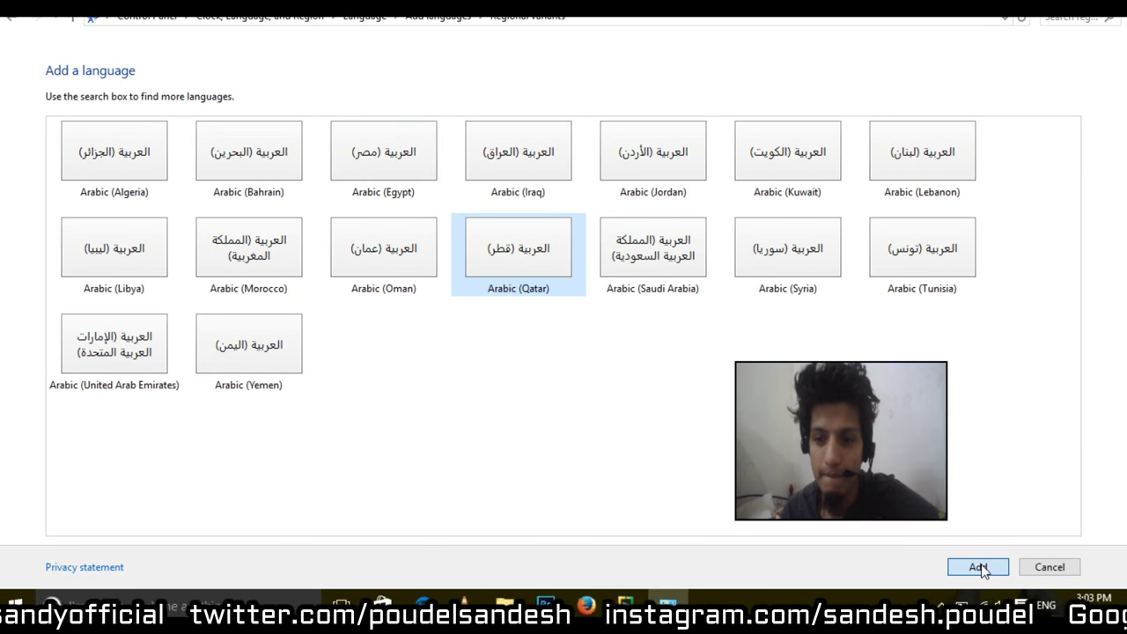
left_click(978, 568)
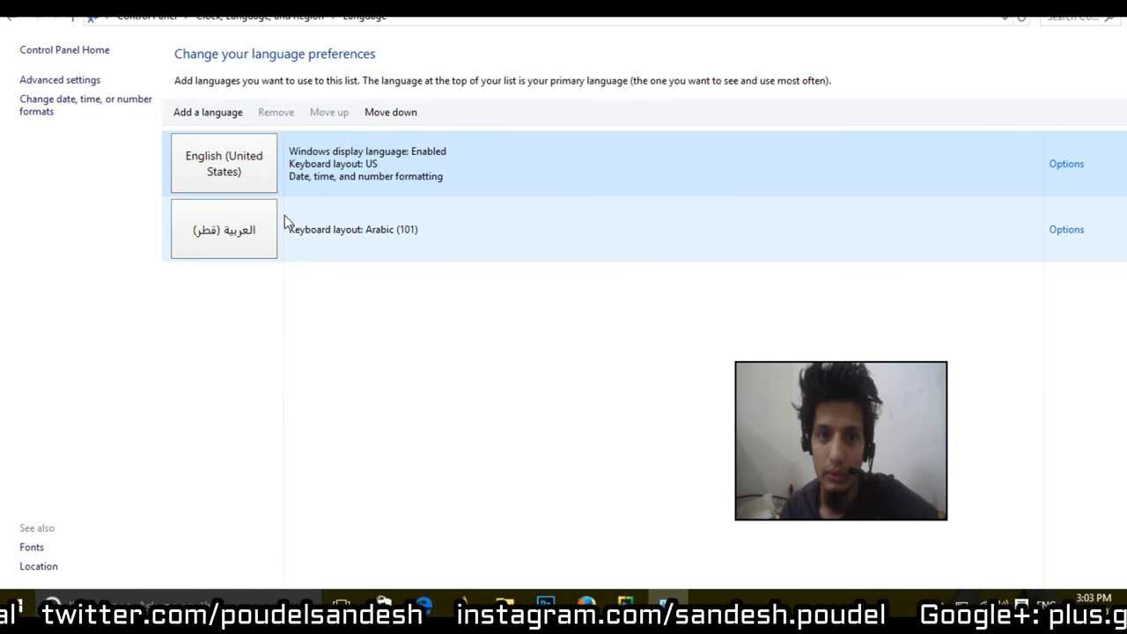
Reopen the Add a language catalogue and scroll down to the N languages.
left_click(317, 359)
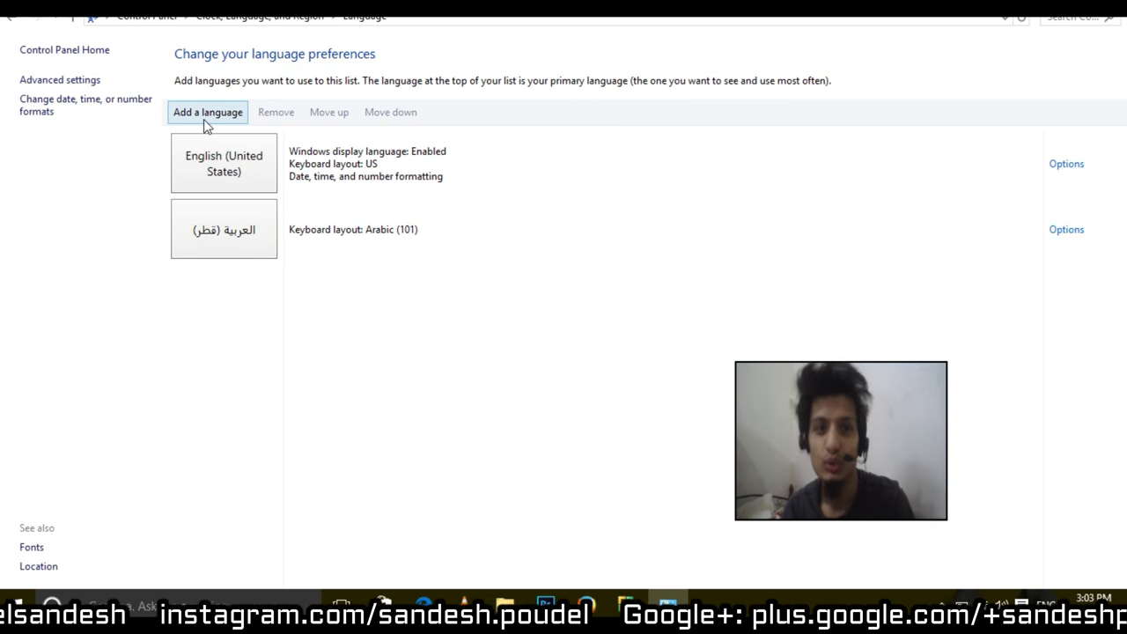
left_click(203, 119)
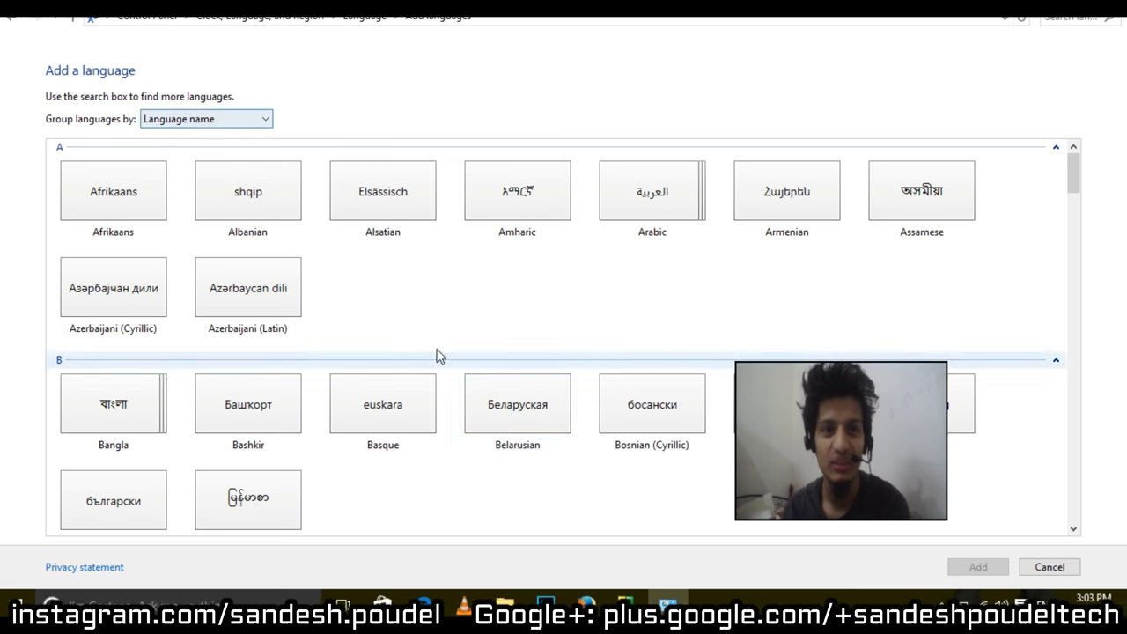
scroll(468, 310, "down", 2)
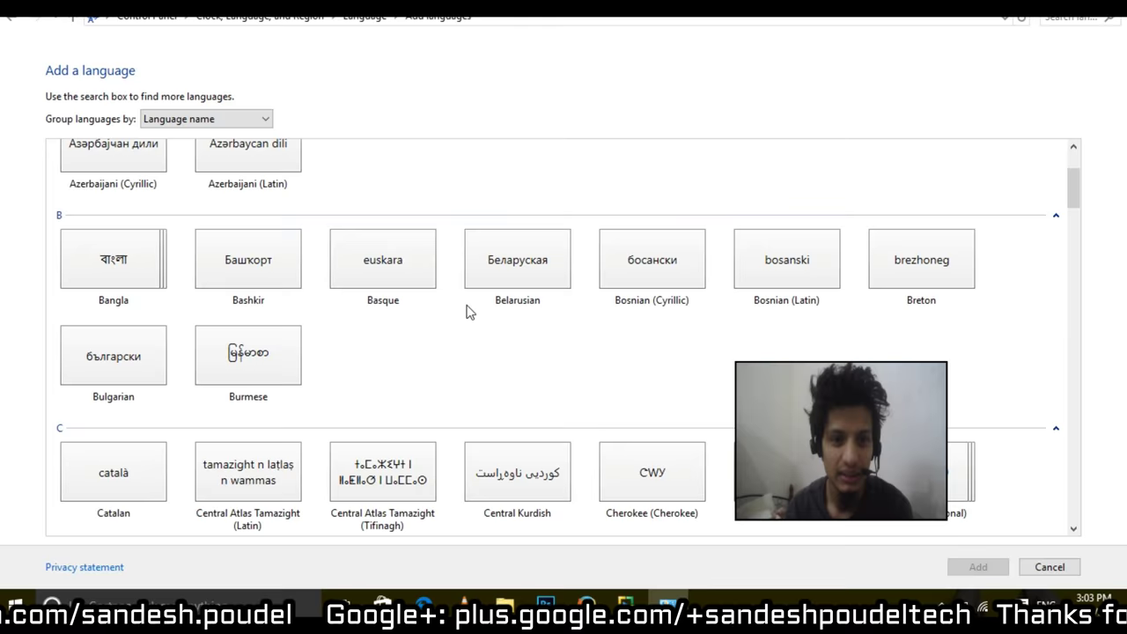
scroll(467, 310, "down", 2)
scroll(467, 310, "down", 2)
scroll(467, 310, "down", 2)
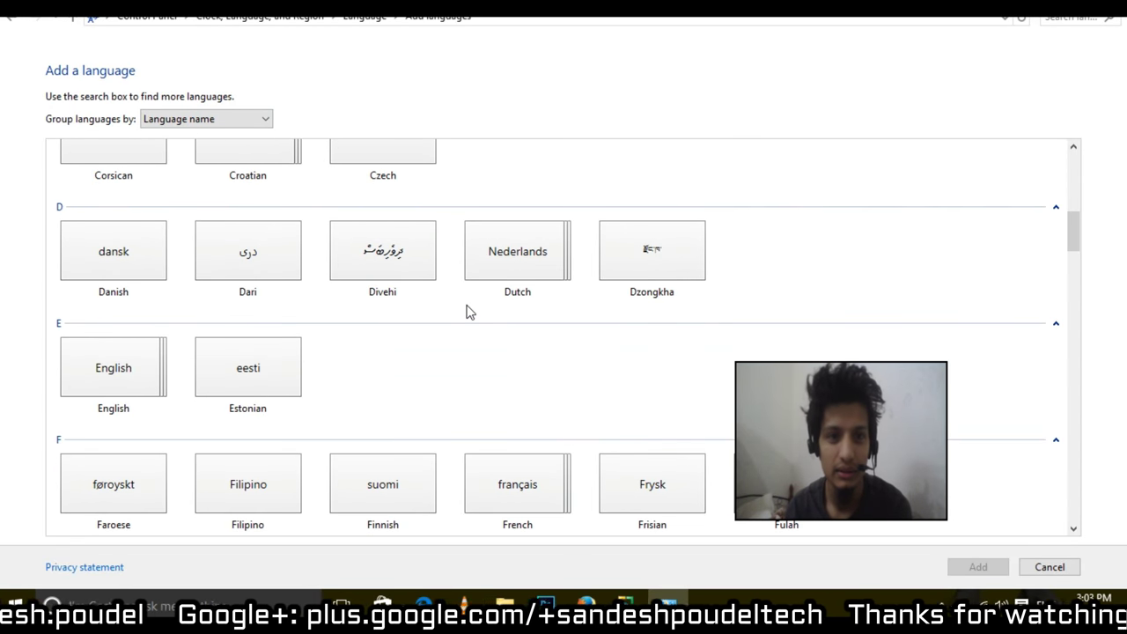
scroll(467, 310, "down", 2)
scroll(468, 310, "down", 2)
scroll(467, 310, "down", 4)
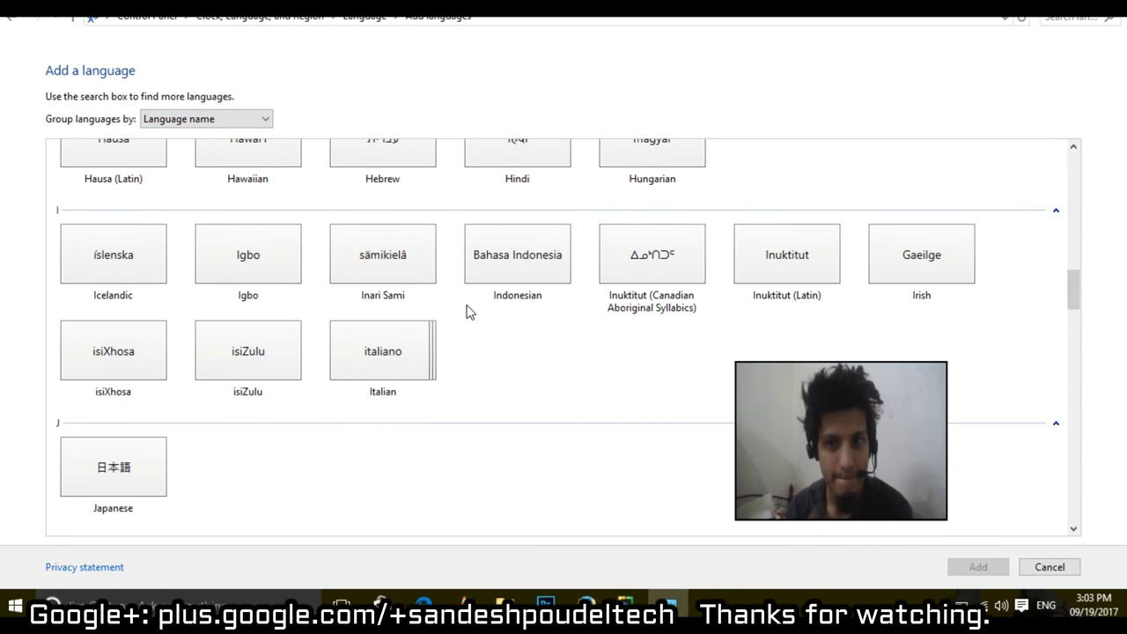
scroll(468, 310, "down", 6)
scroll(467, 310, "down", 2)
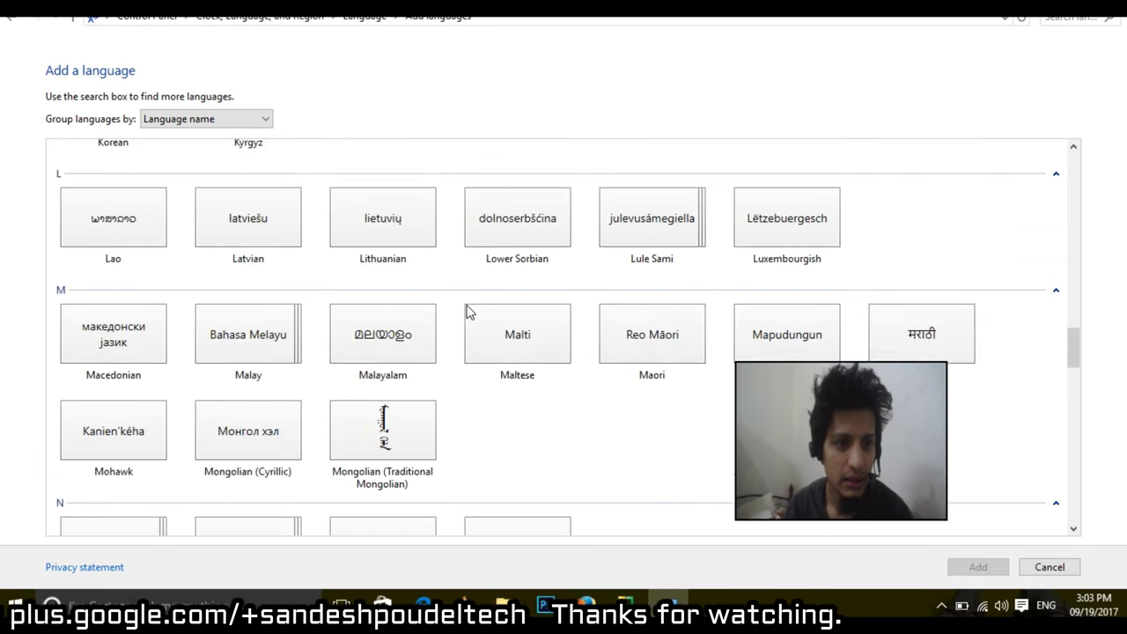
scroll(467, 310, "down", 2)
scroll(467, 309, "down", 2)
Add the Nepali (Nepal) variant of Nepali to the language list.
left_click(139, 246)
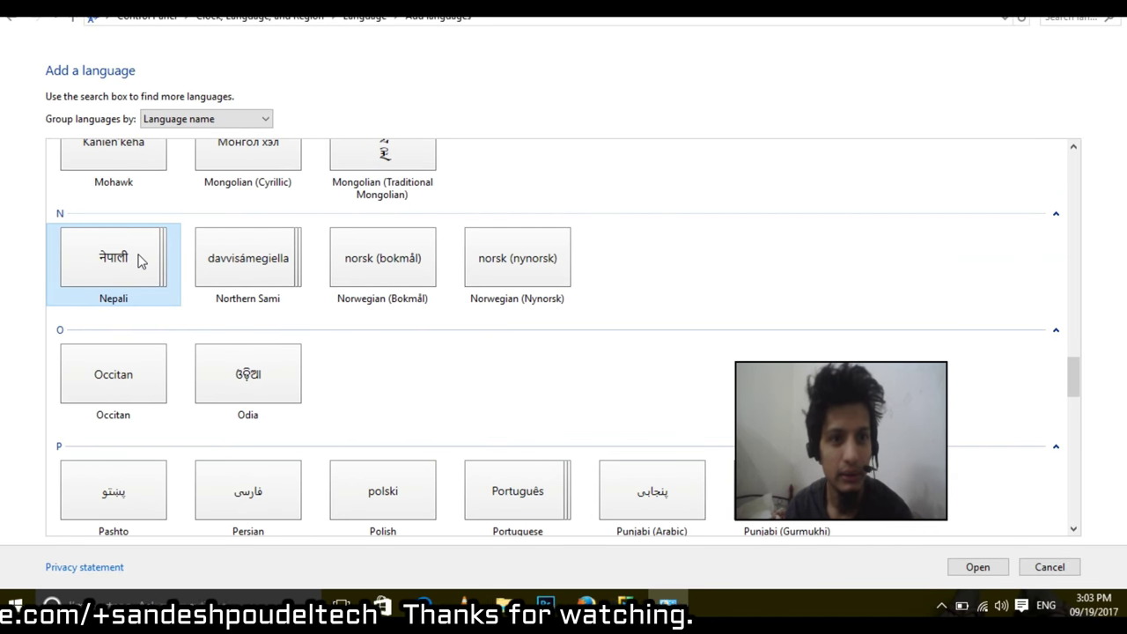
double_click(139, 262)
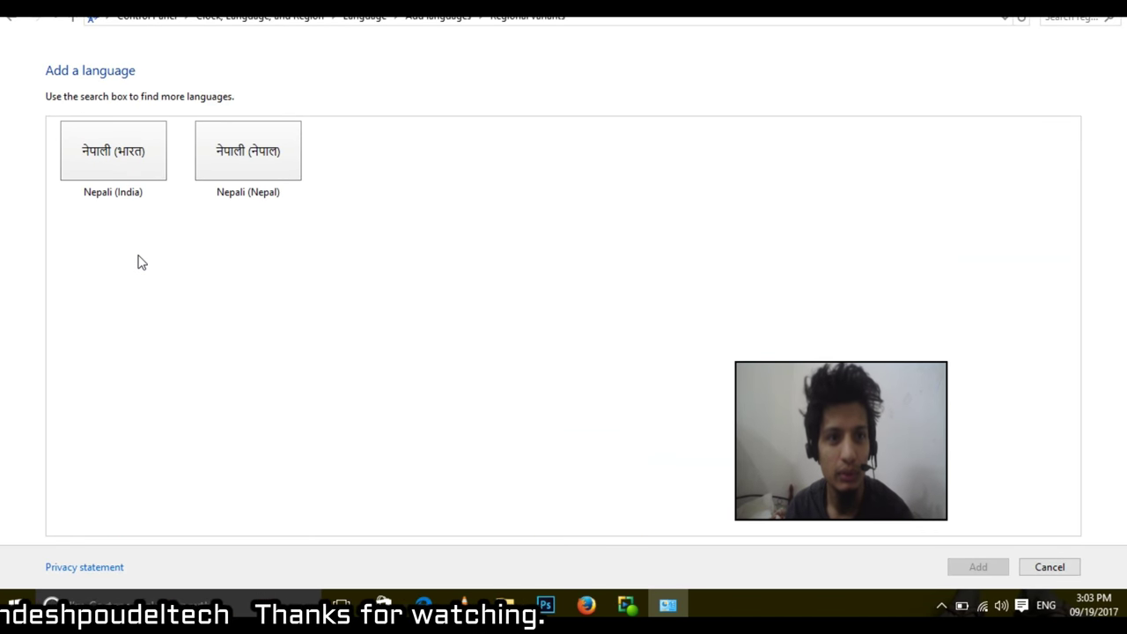
left_click(278, 166)
double_click(278, 167)
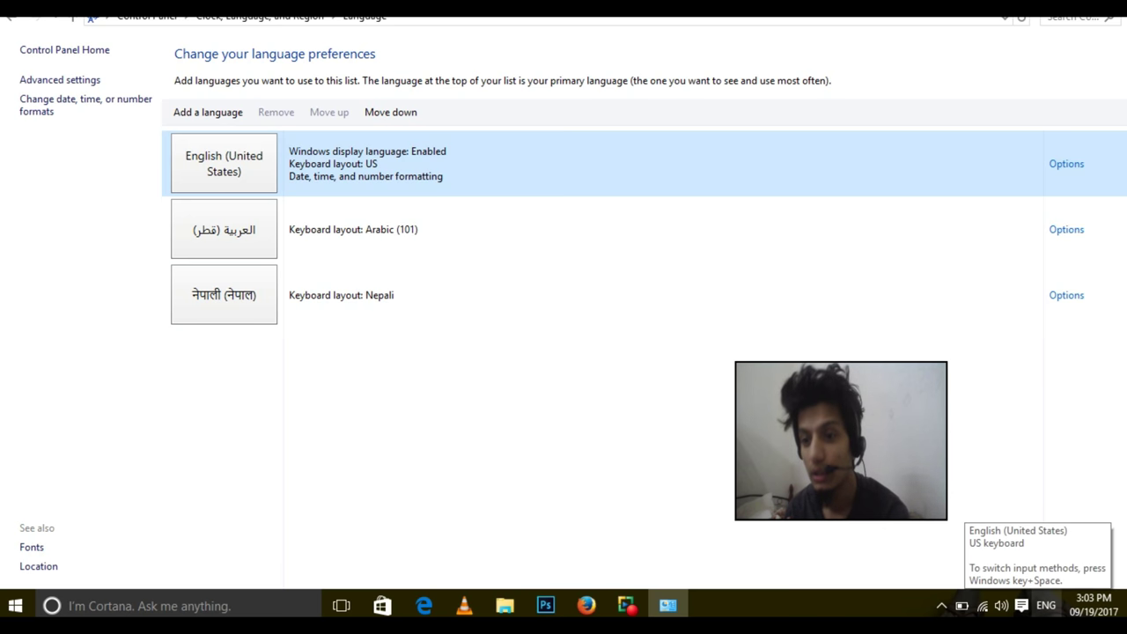
Switch input to Nepali and type 'मेरा नाम सन्दीा ।' in the Run box.
left_click(1046, 605)
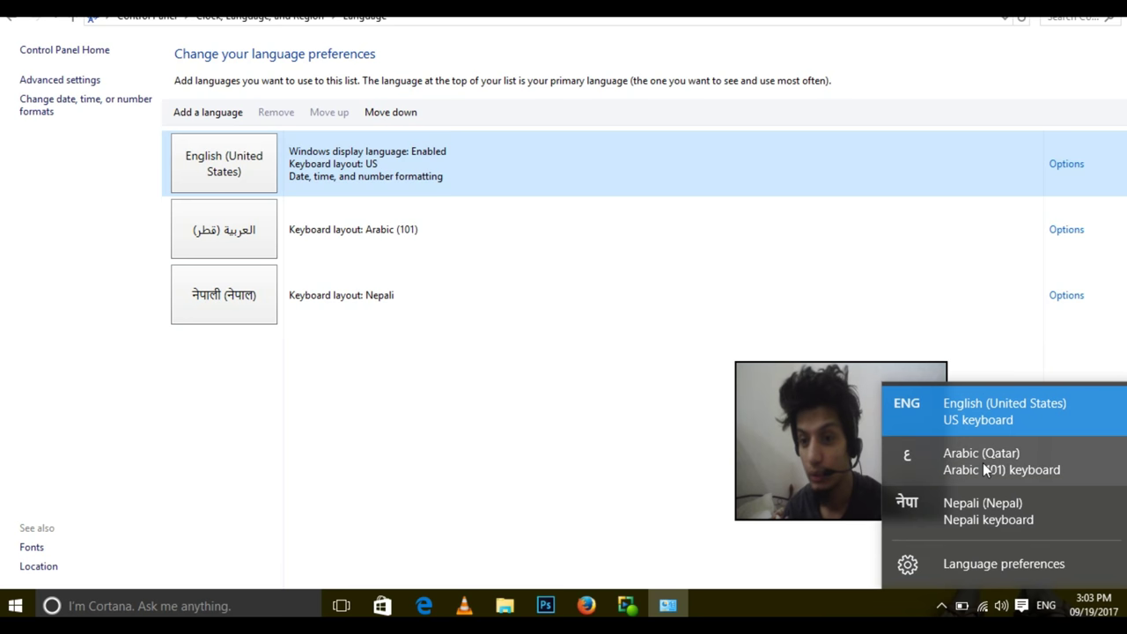
left_click(985, 521)
key("super+r")
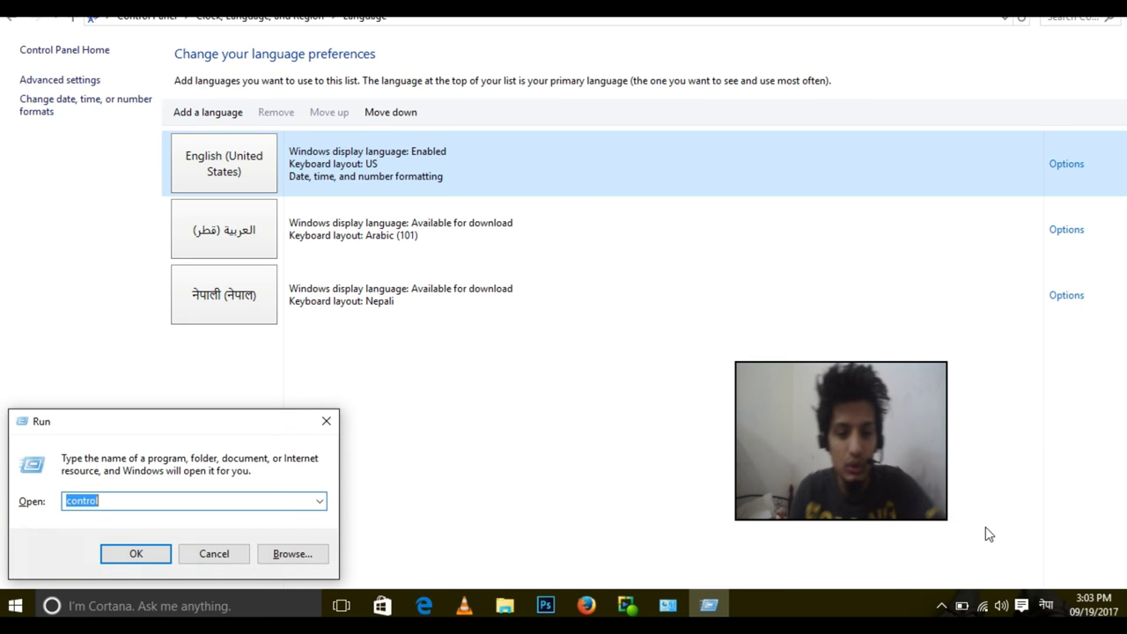
type("बकमपिाि पबकम")
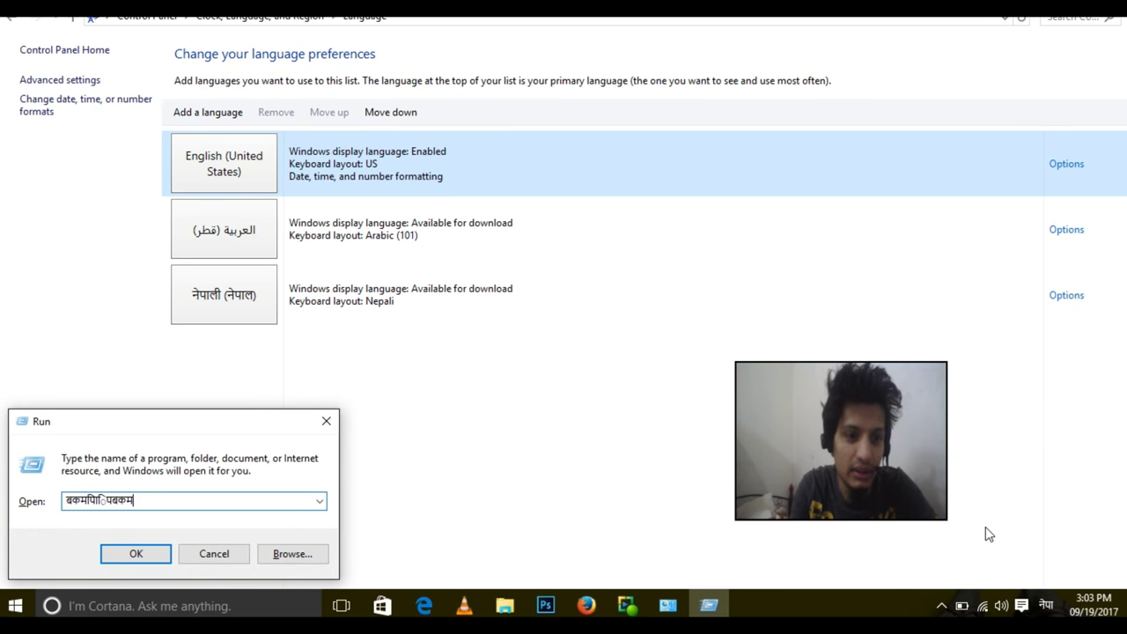
key("BackSpace")
key("BackSpace")
key("BackSpace")
key("BackSpace")
key("BackSpace")
key("BackSpace")
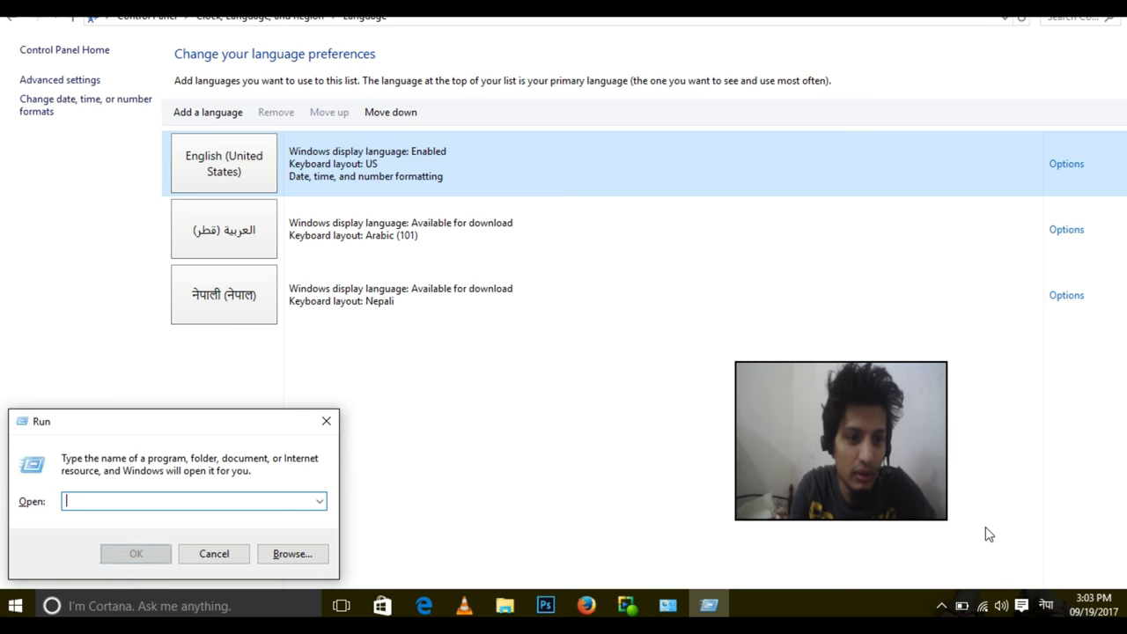
type("मेरा")
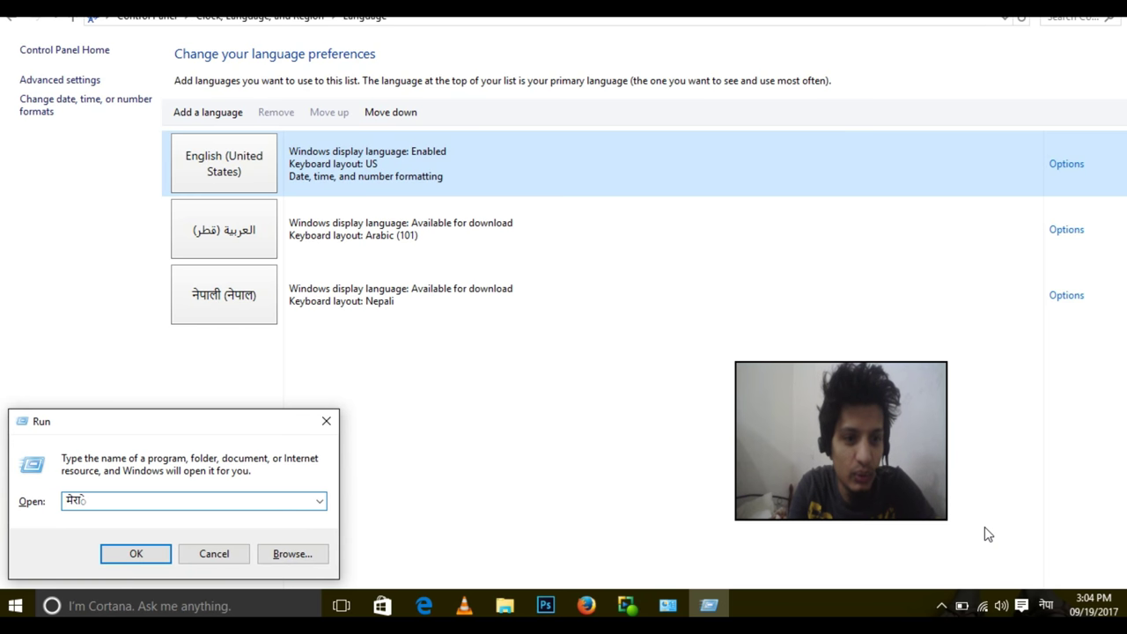
type(" नाम स")
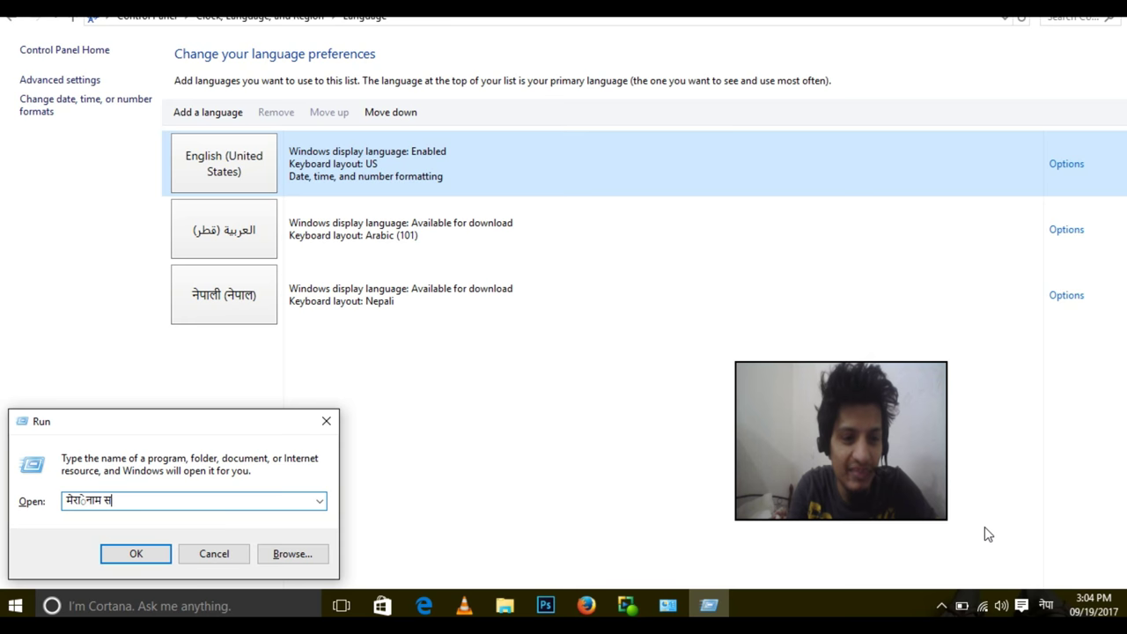
type("न्दी")
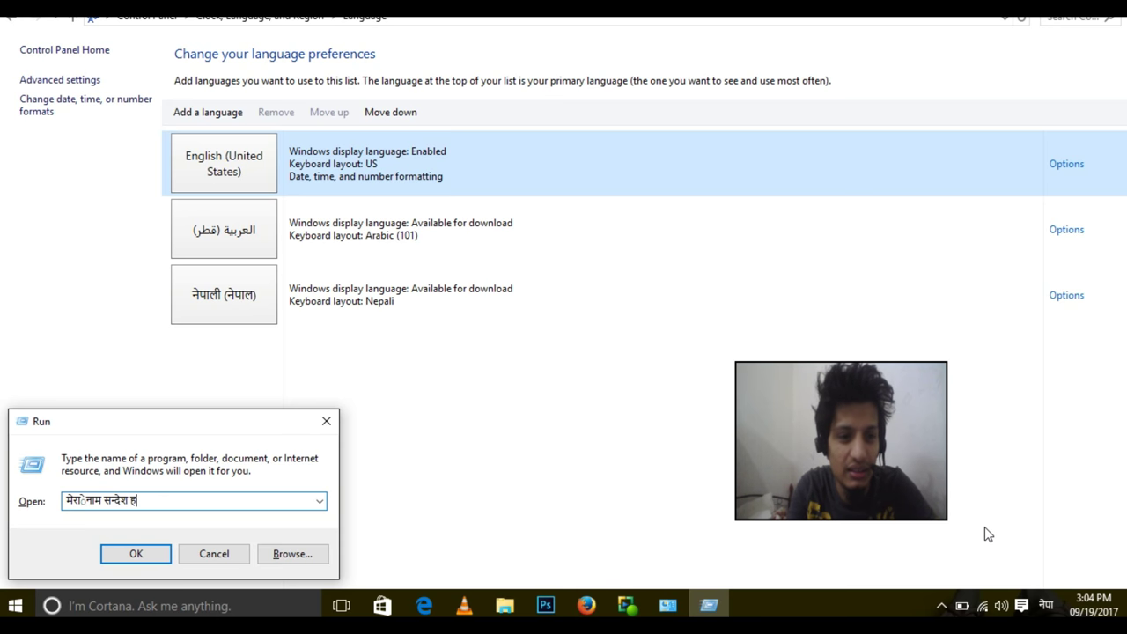
type("ा")
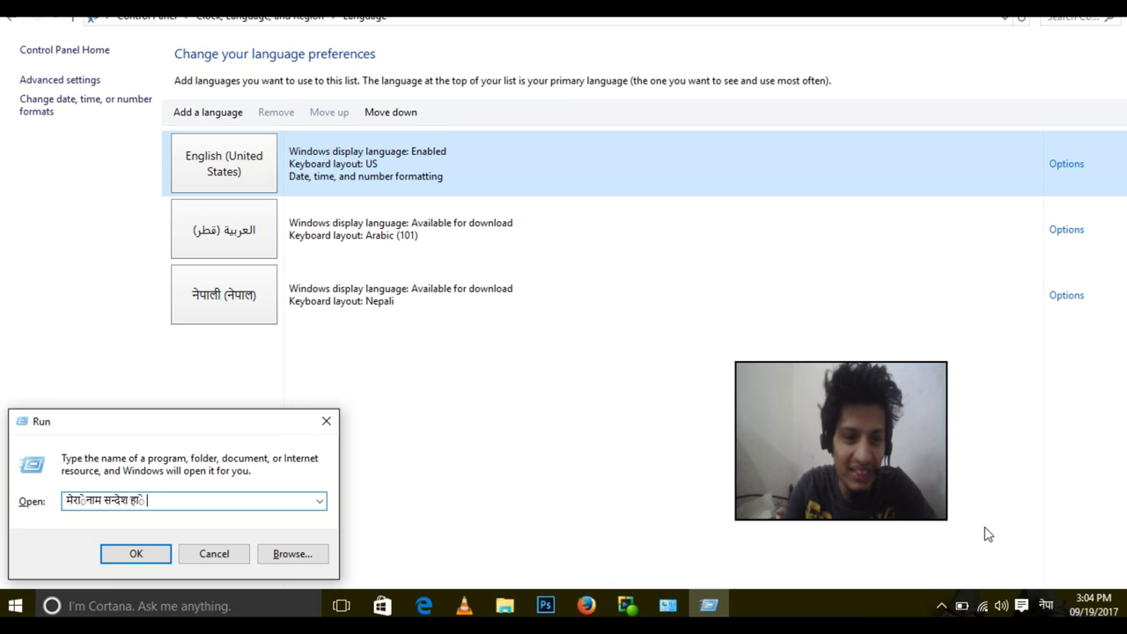
type(" ।")
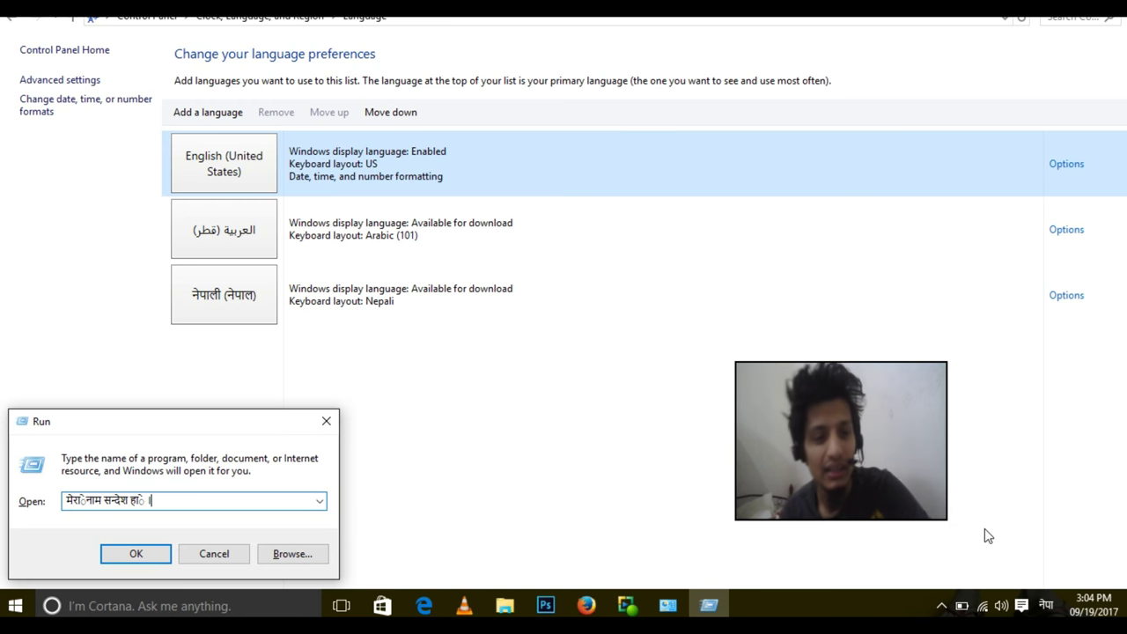
Switch input to Arabic and type a character after the Nepali text.
left_click(1050, 609)
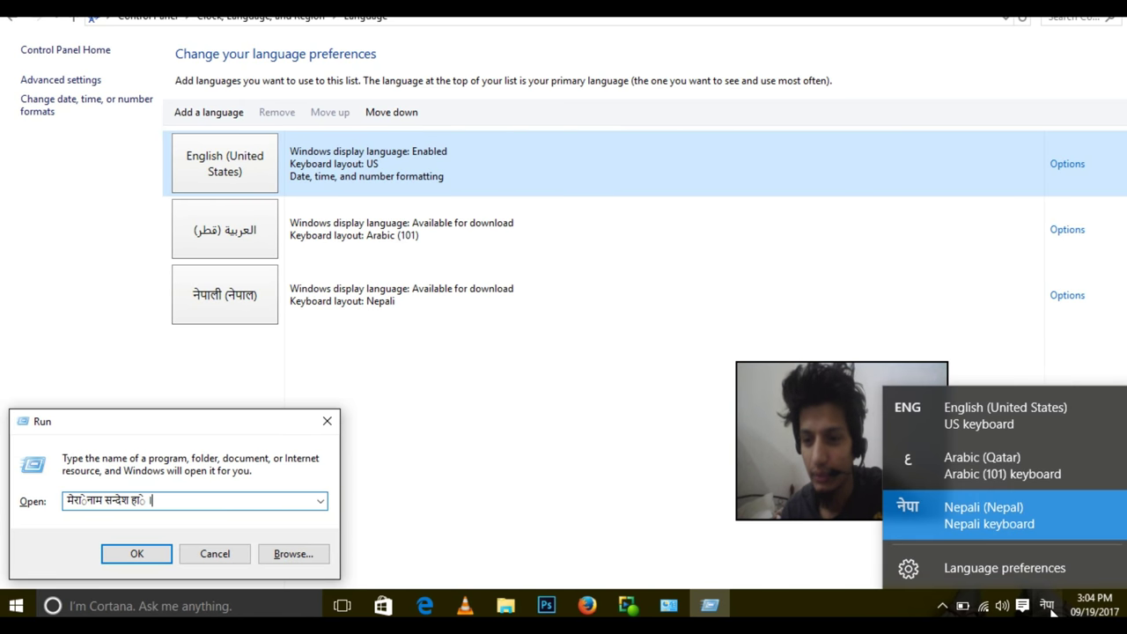
left_click(1012, 467)
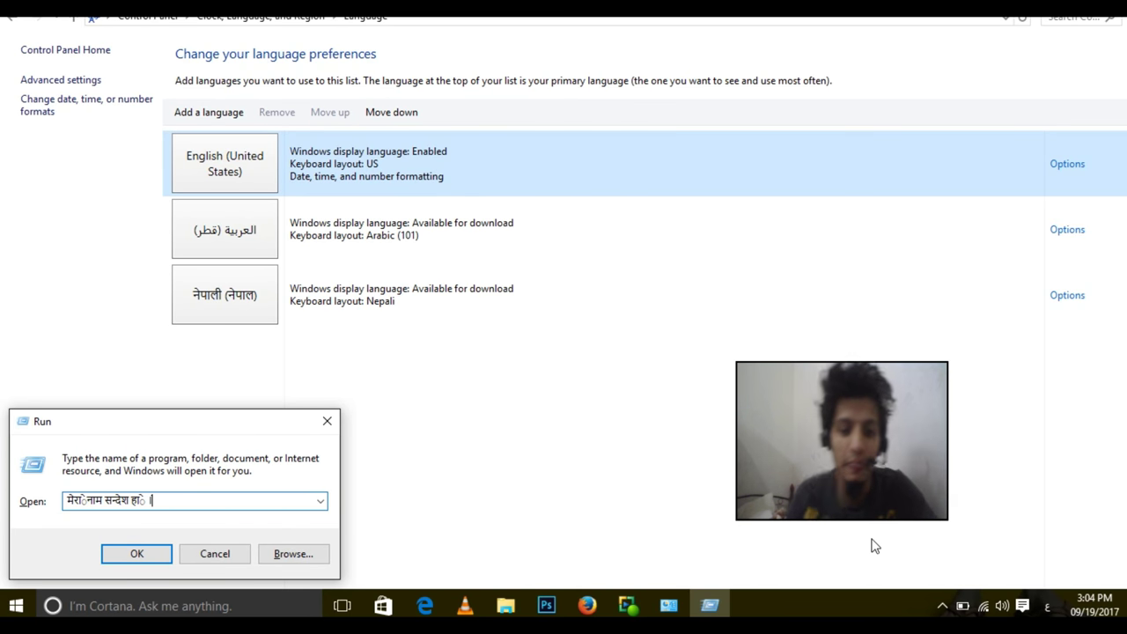
type("।")
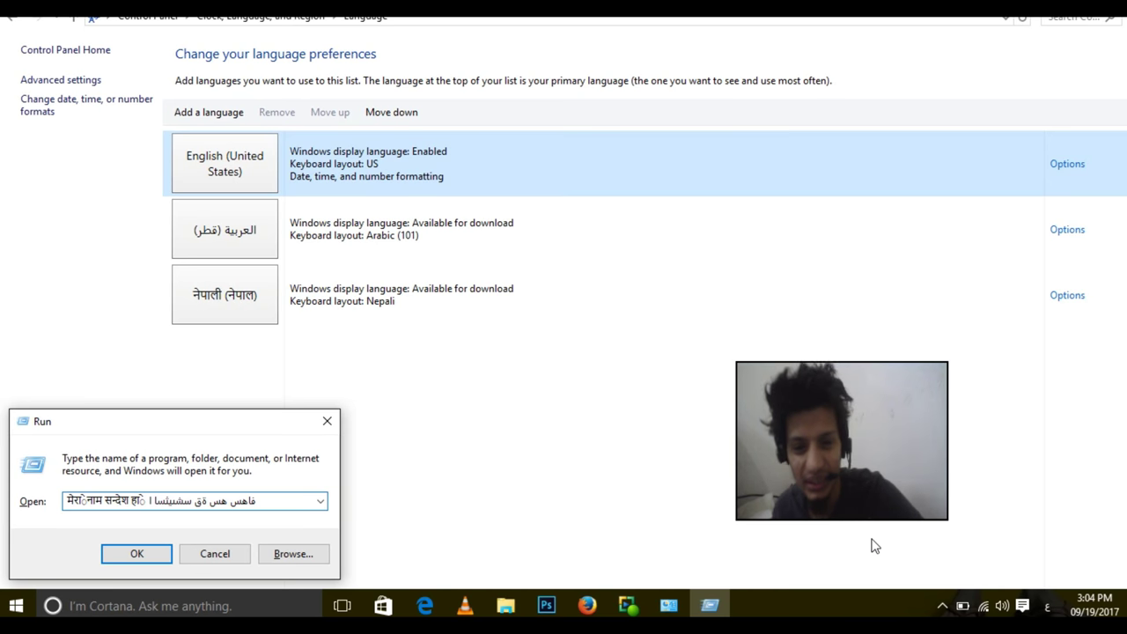
Switch back to English, type 'asdkjf;', then cycle layouts with Alt+Shift.
left_click(1045, 606)
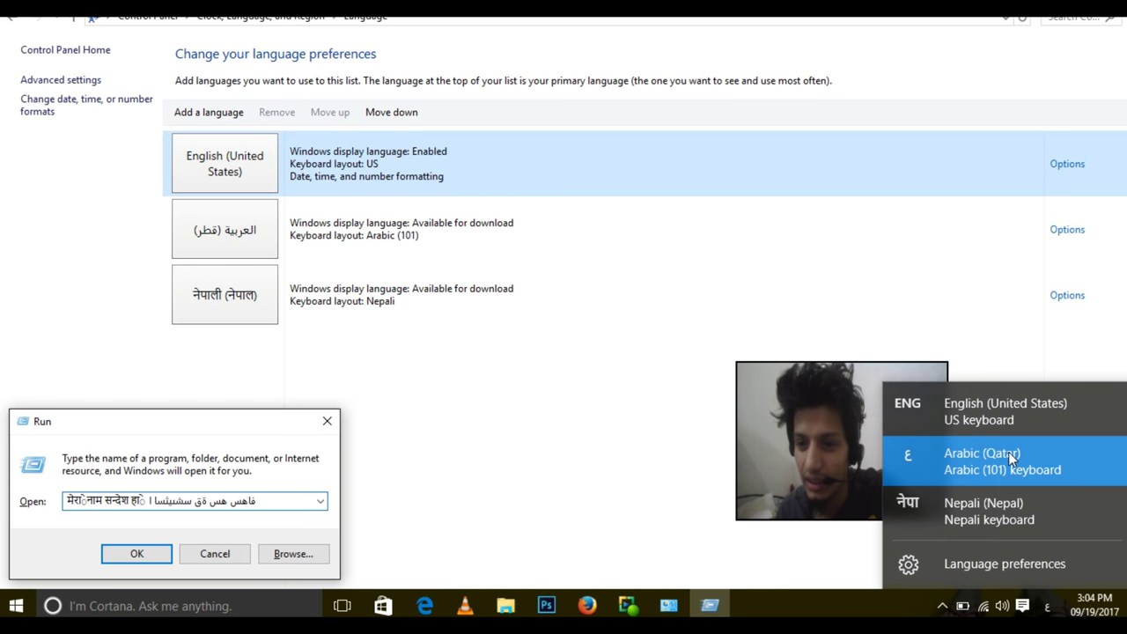
left_click(1010, 421)
type("asdkjf;")
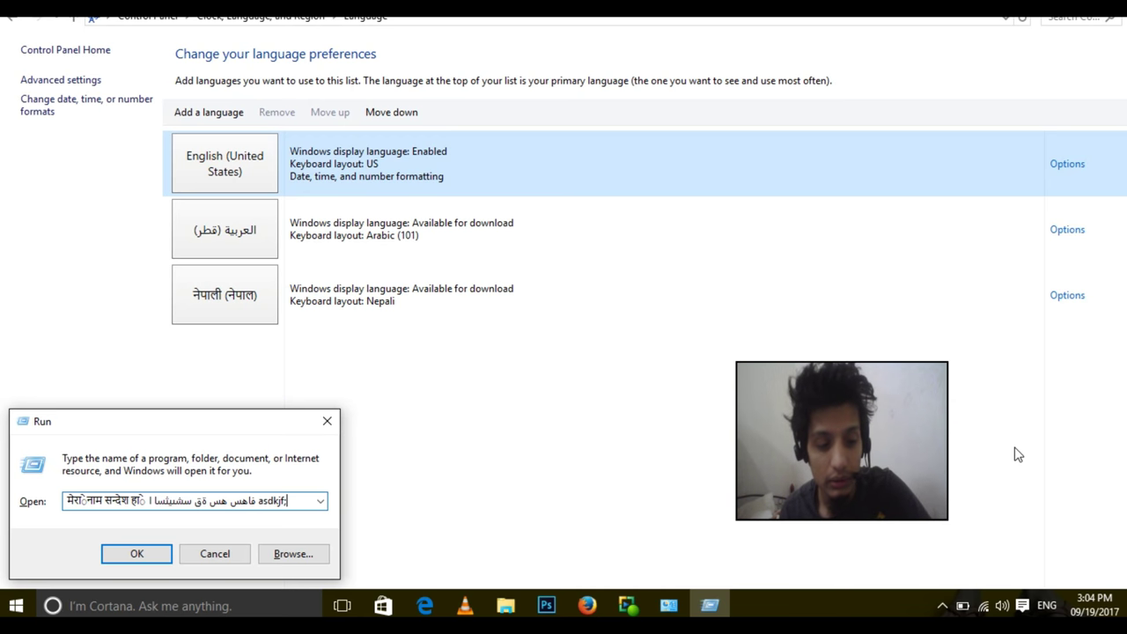
key("alt+shift")
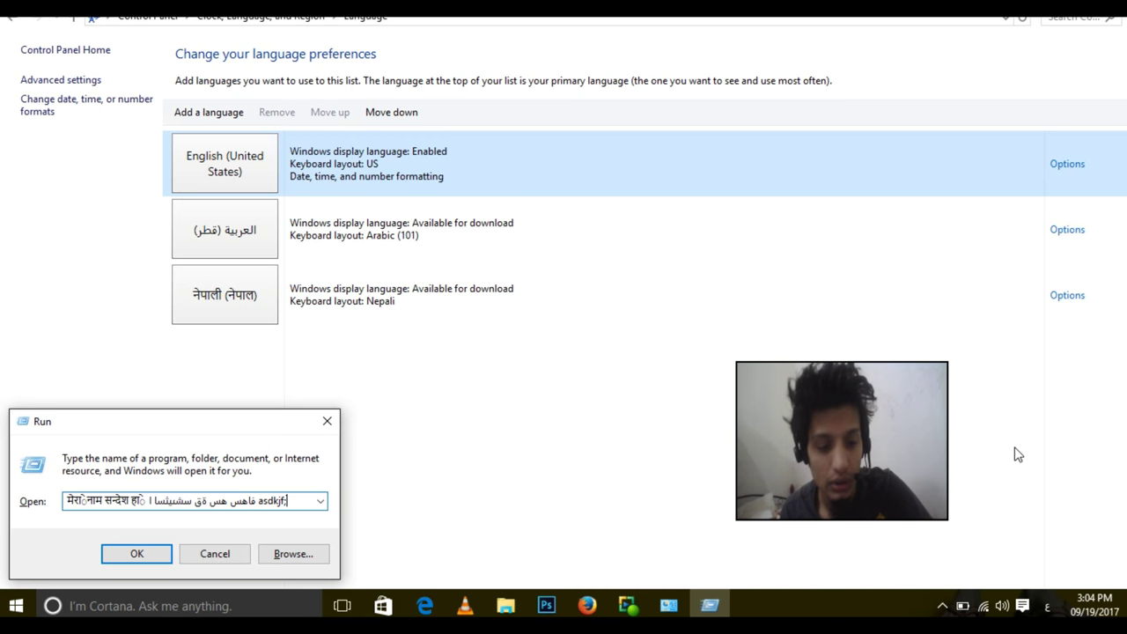
key("alt+shift")
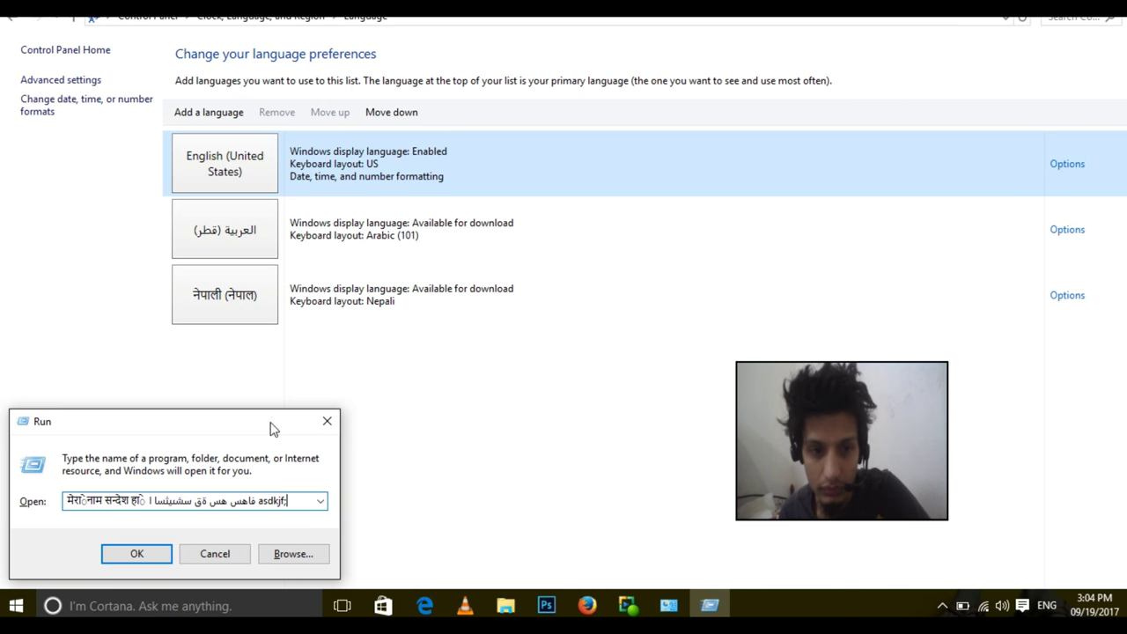
left_click(327, 421)
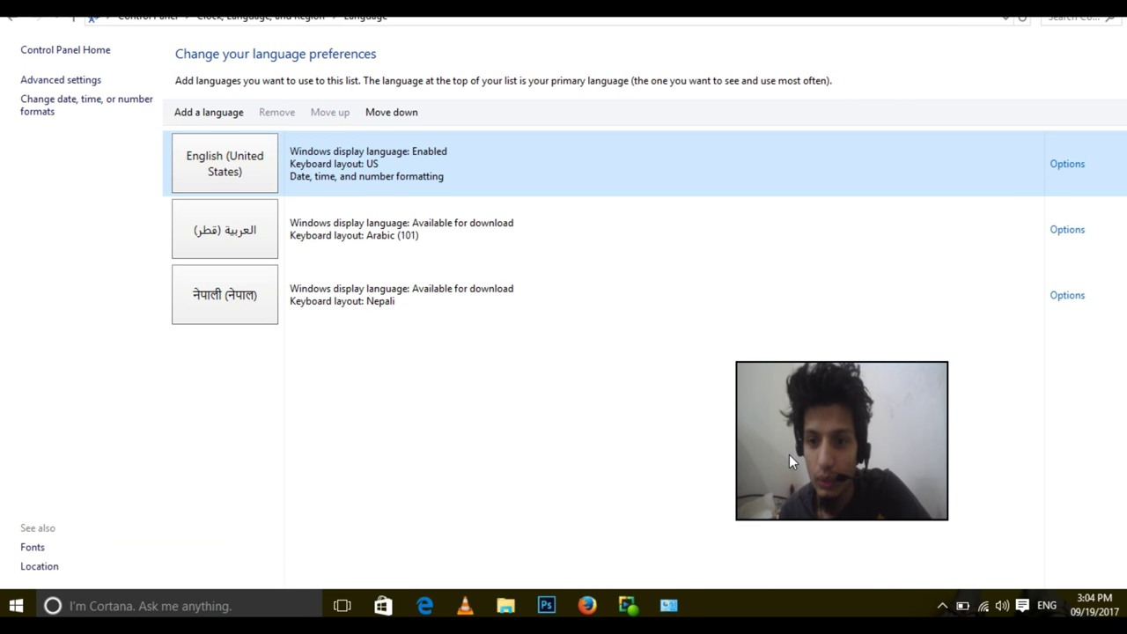